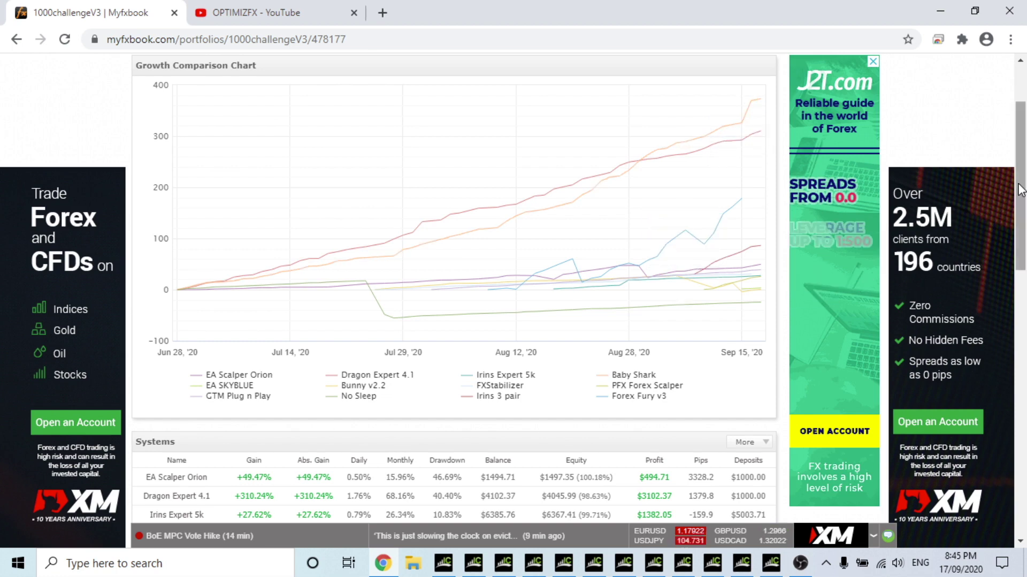
Step: Scroll the 1000challengeV3 portfolio page to the Growth Comparison Chart, with Baby Shark leading near 370%
drag(1021, 193, 1021, 191)
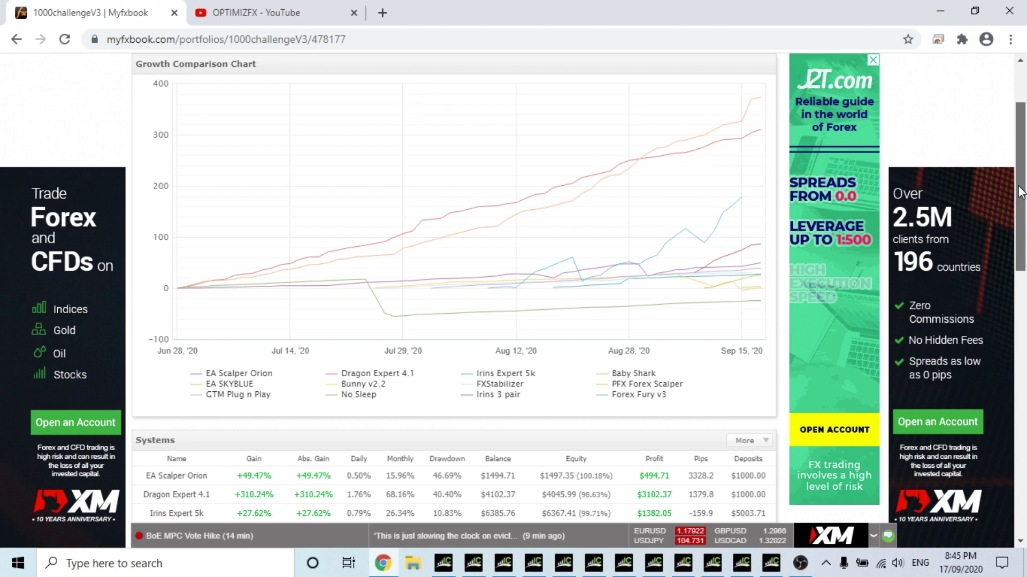
Step: Scroll below the growth chart until the whole Systems table shows each EA's gain, drawdown and profit
drag(1020, 193, 1021, 198)
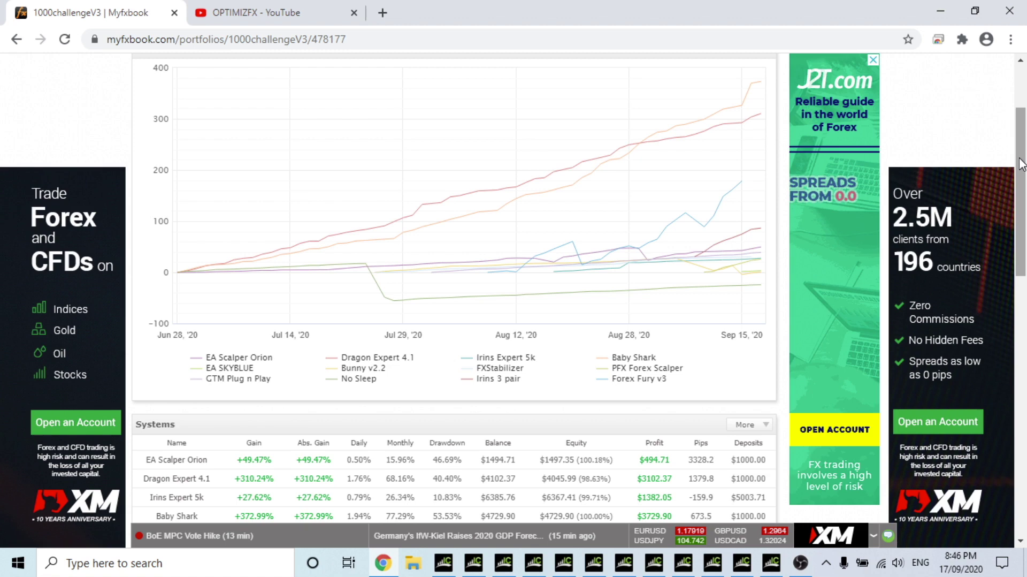
scroll(1022, 164, down, 1)
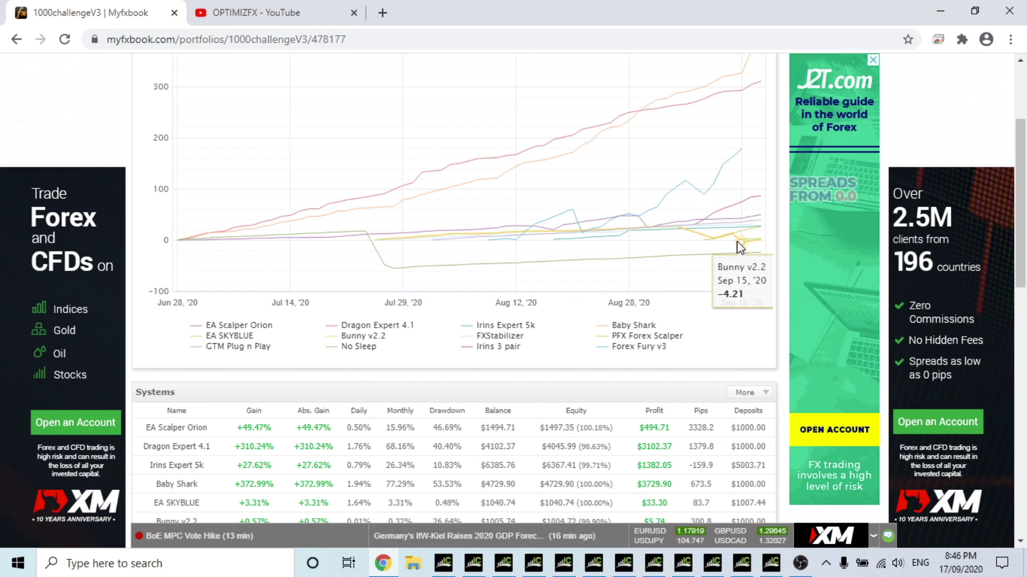
drag(1022, 185, 1022, 250)
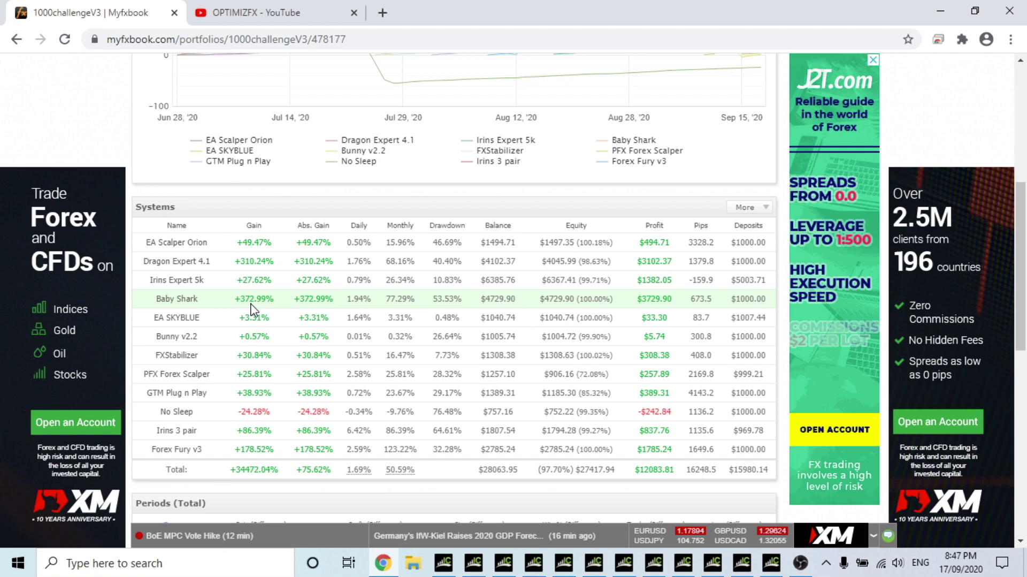
double_click(447, 298)
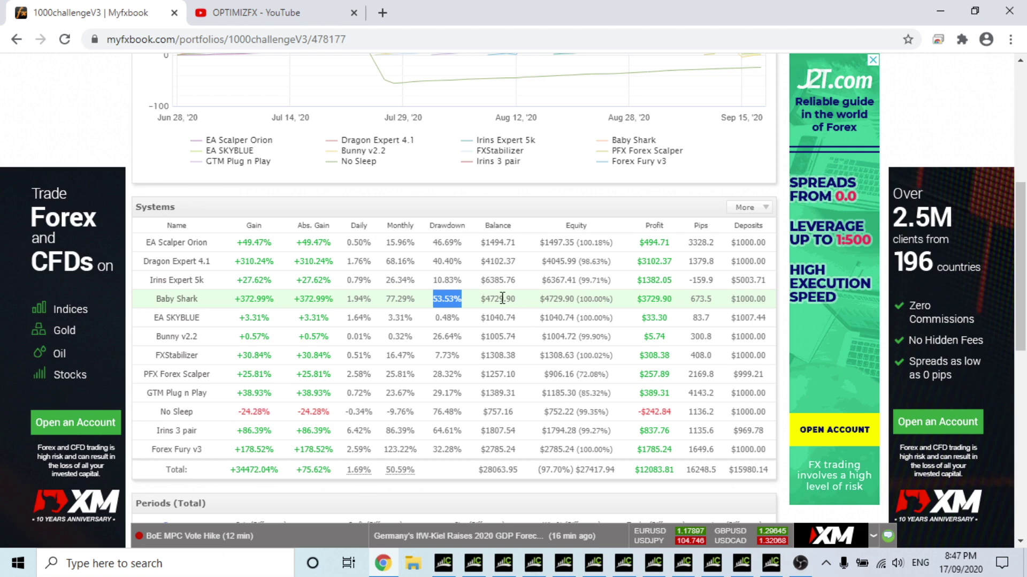
Step: Highlight Bunny v2.2's $5.74 profit and PFX Forex Scalper's drawdown figure in the Systems table
double_click(654, 336)
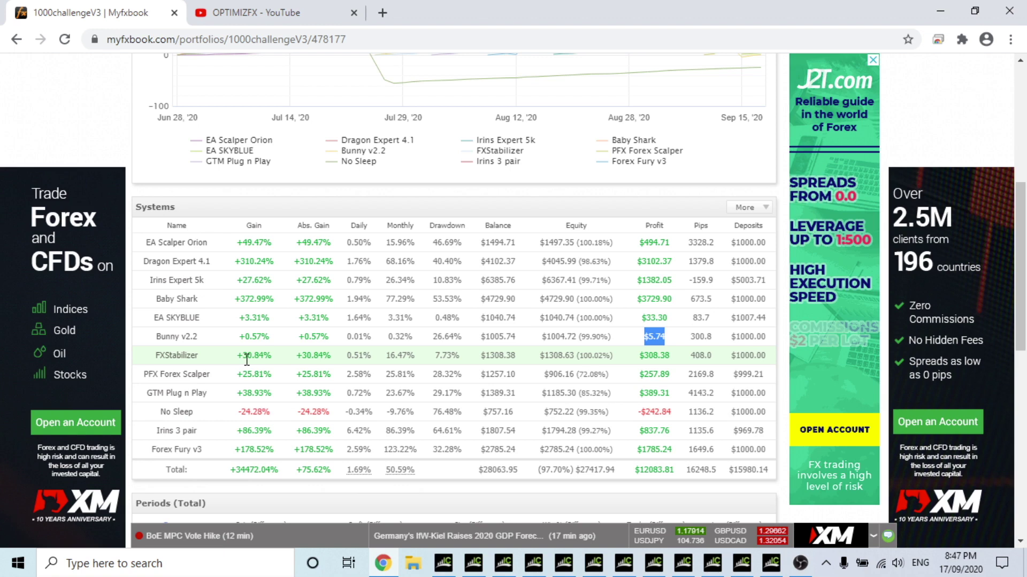
double_click(447, 373)
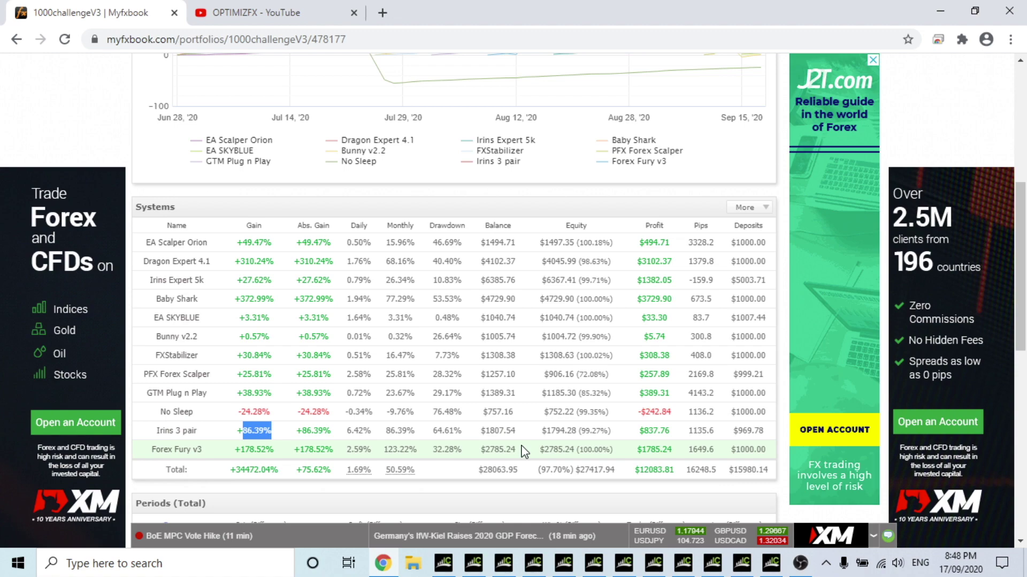
Step: Switch from Myfxbook to the MetaTrader 4 terminal running EA SKYBLUE on EURUSD H1
key(alt+Tab)
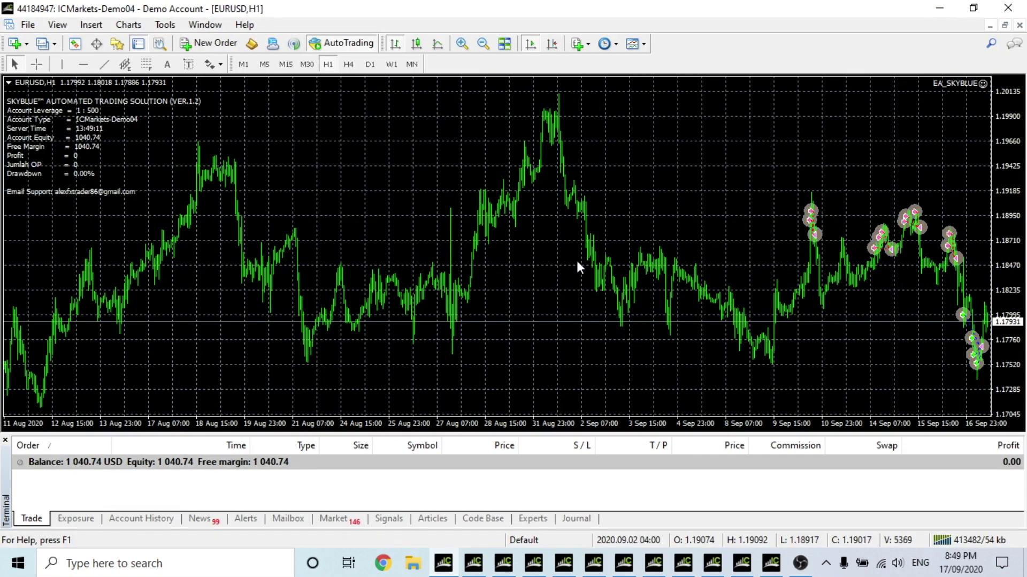
Step: Bring up the Bunny v2.2 terminal and hide the Navigator so the EURUSD M5 chart fills the width
click(473, 563)
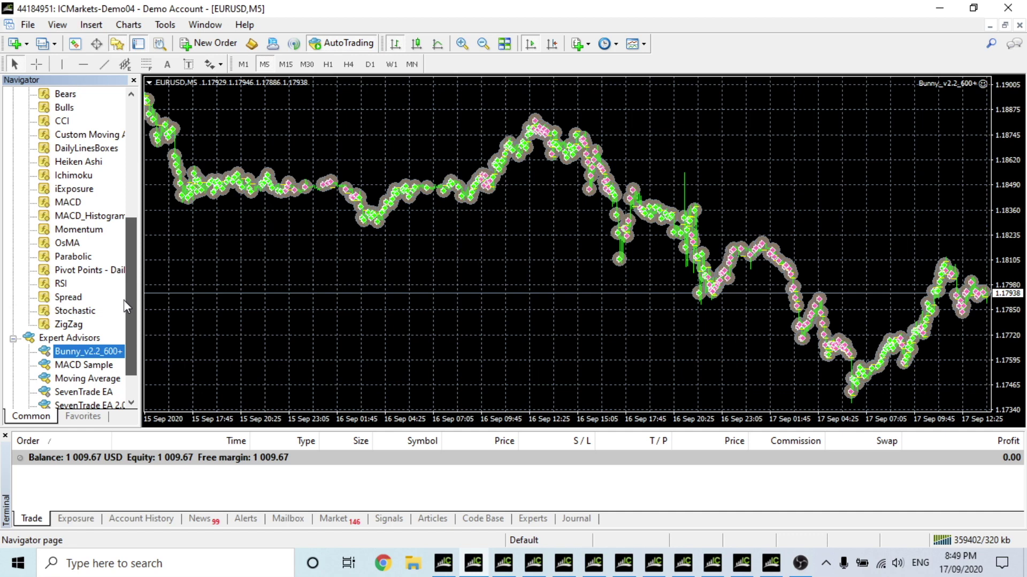
key(ctrl+n)
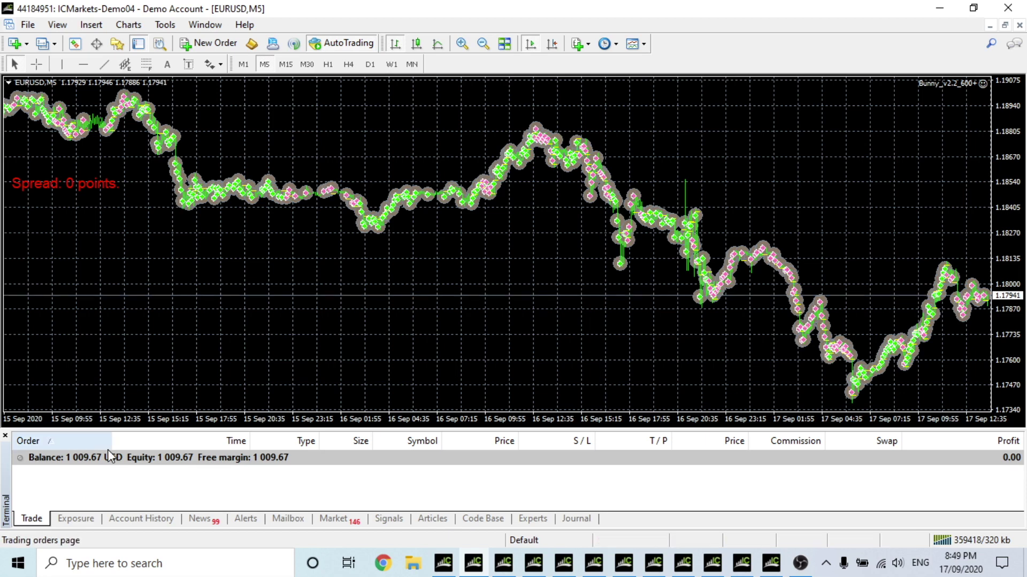
Step: Scroll through Bunny v2.2's Account History totalling -59.67, then bring up the FXStabilizer terminal
click(142, 518)
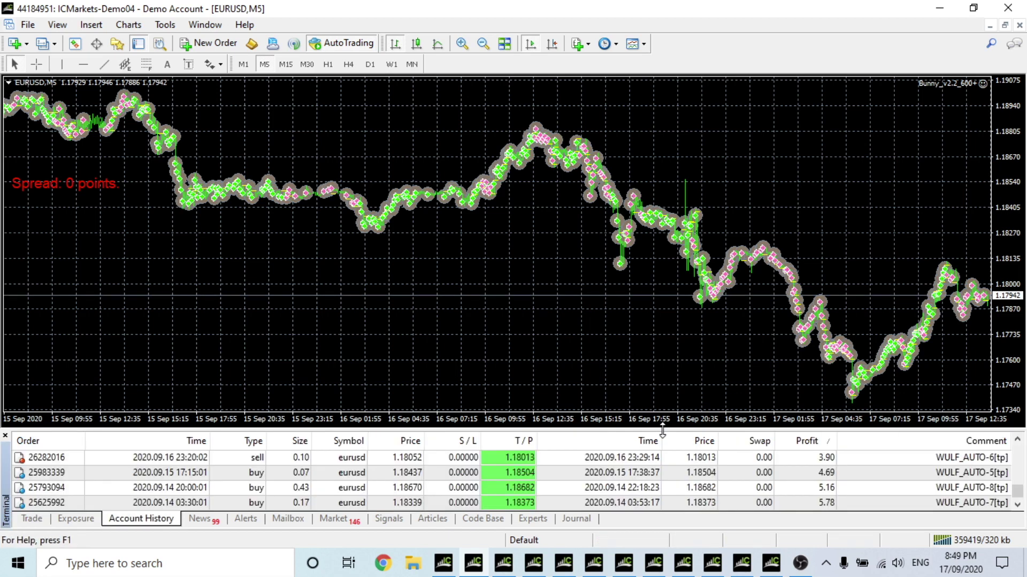
drag(1018, 491, 1024, 446)
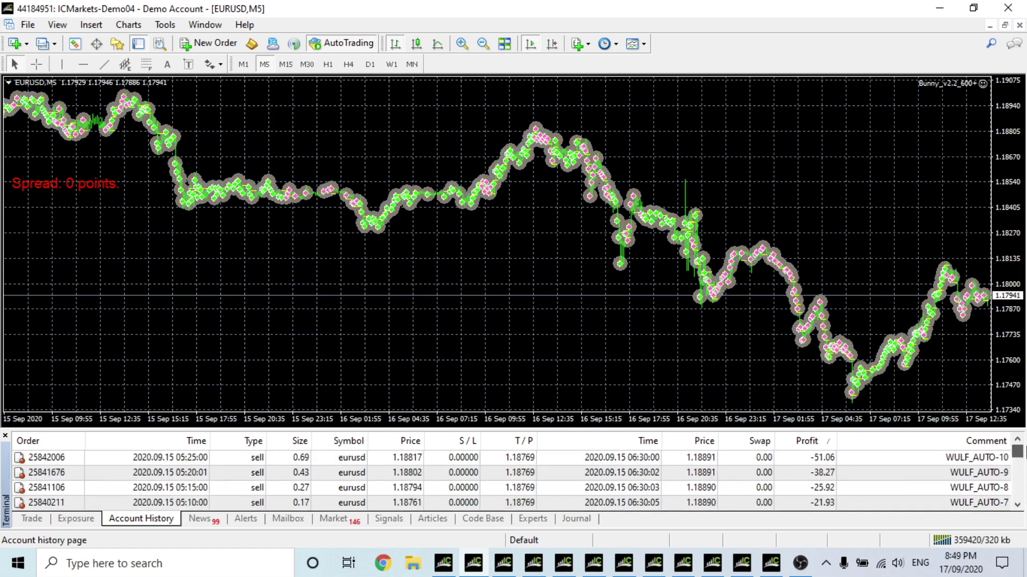
drag(1024, 449, 1021, 503)
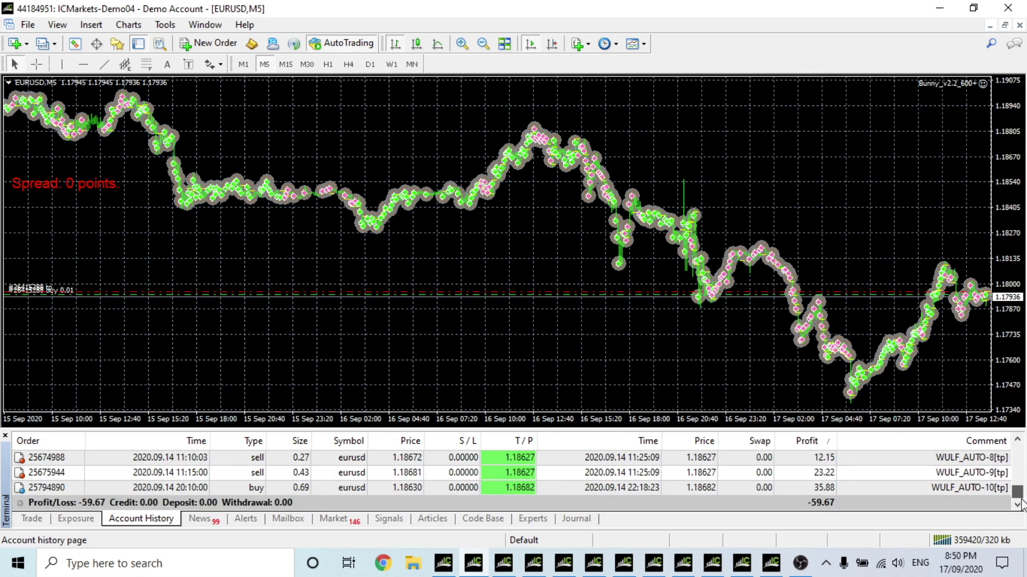
drag(1022, 503, 1024, 436)
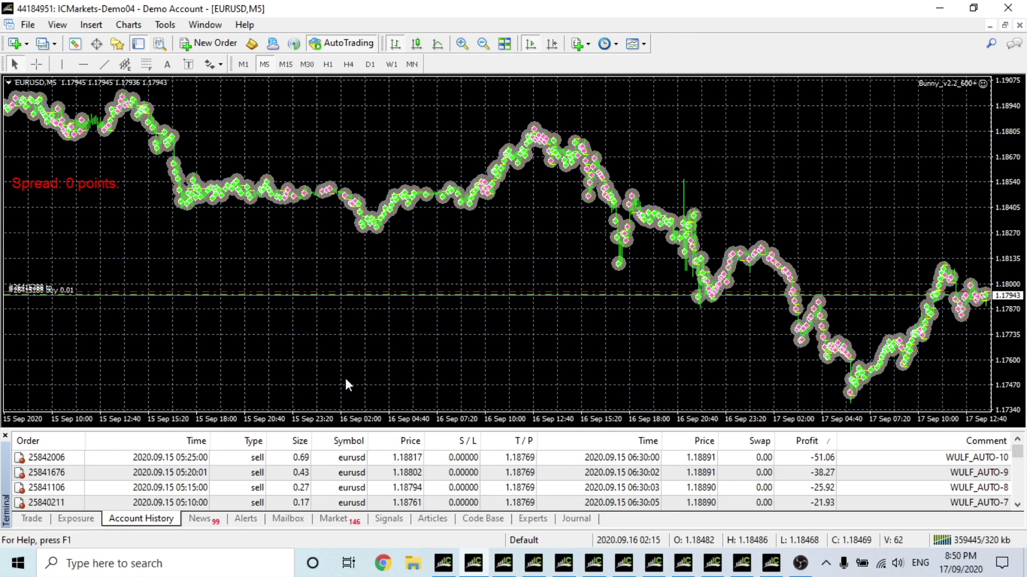
click(506, 564)
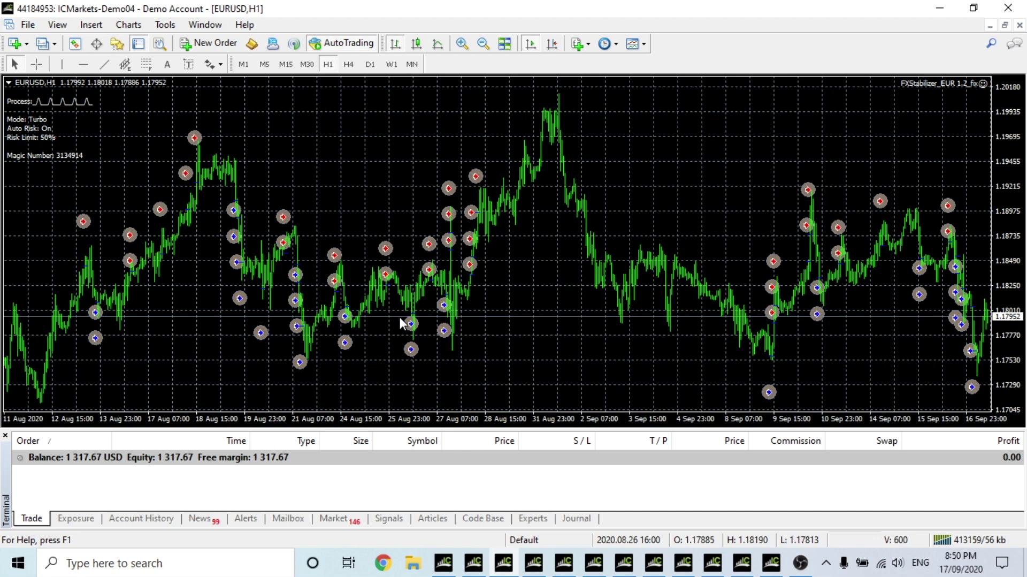
Step: Sort FXStabilizer's trade history by time and review its 317.67 profit, then bring up No Sleep EA
click(156, 521)
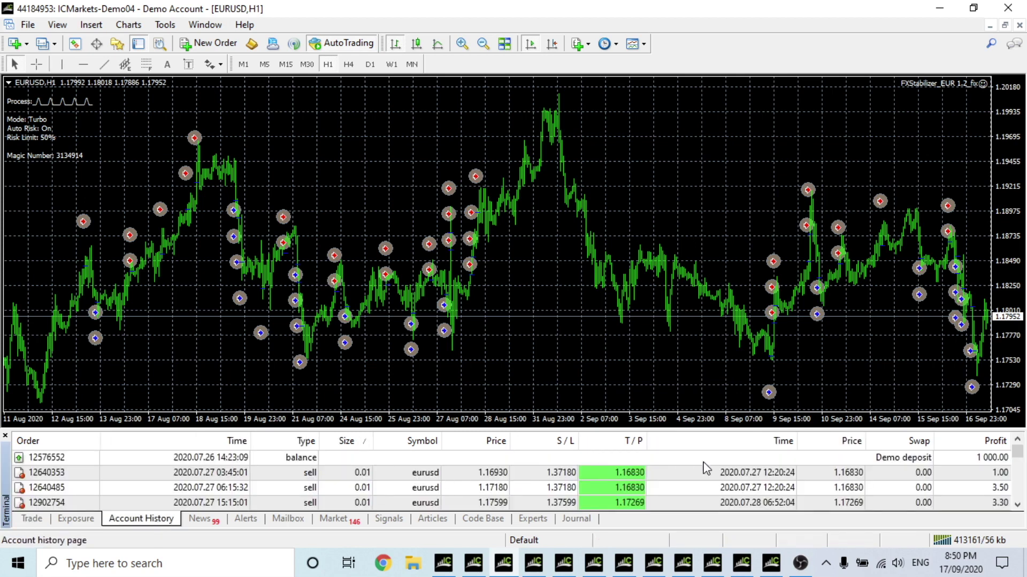
drag(1017, 452, 1022, 500)
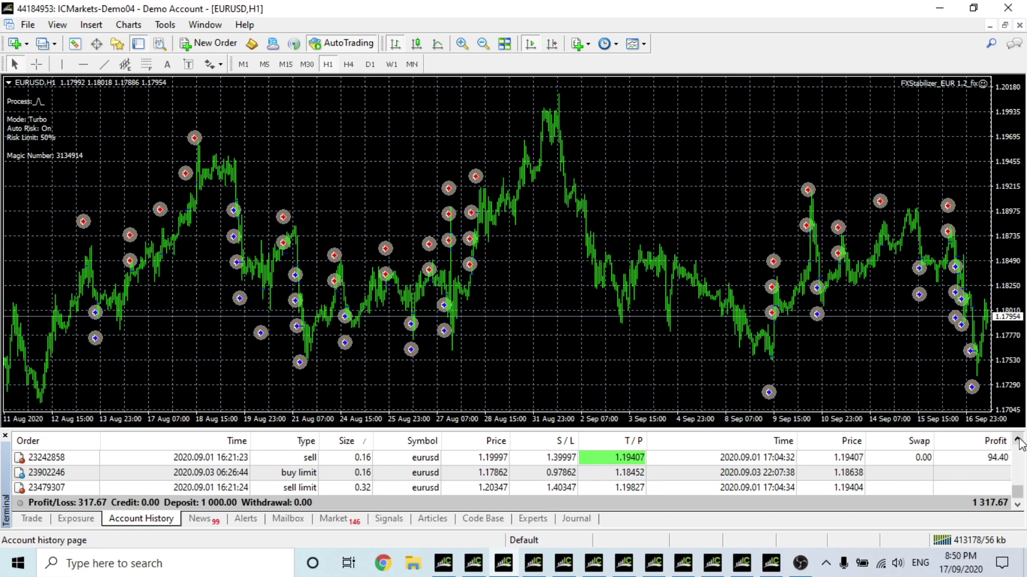
scroll(1019, 443, up, 5)
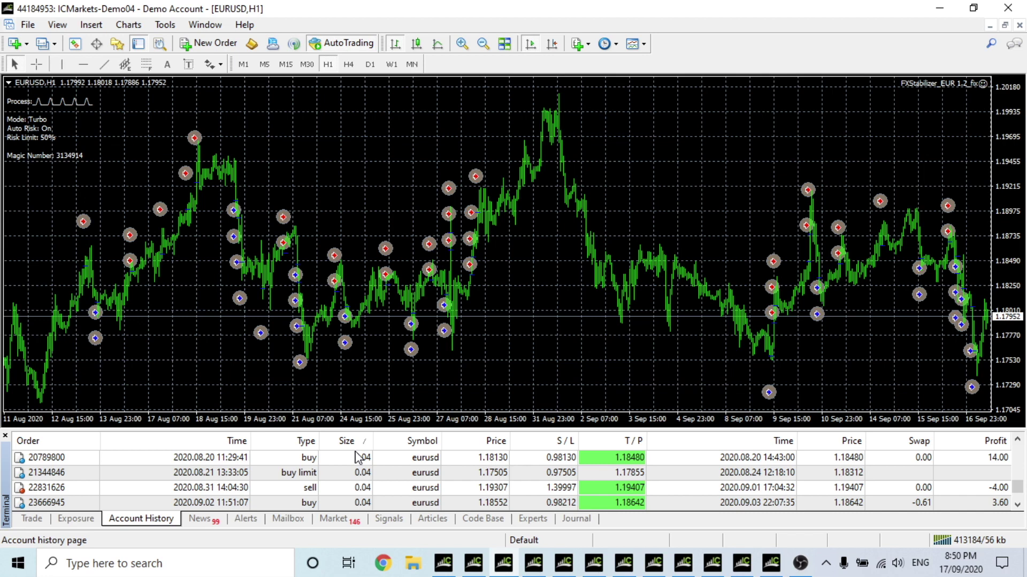
click(219, 442)
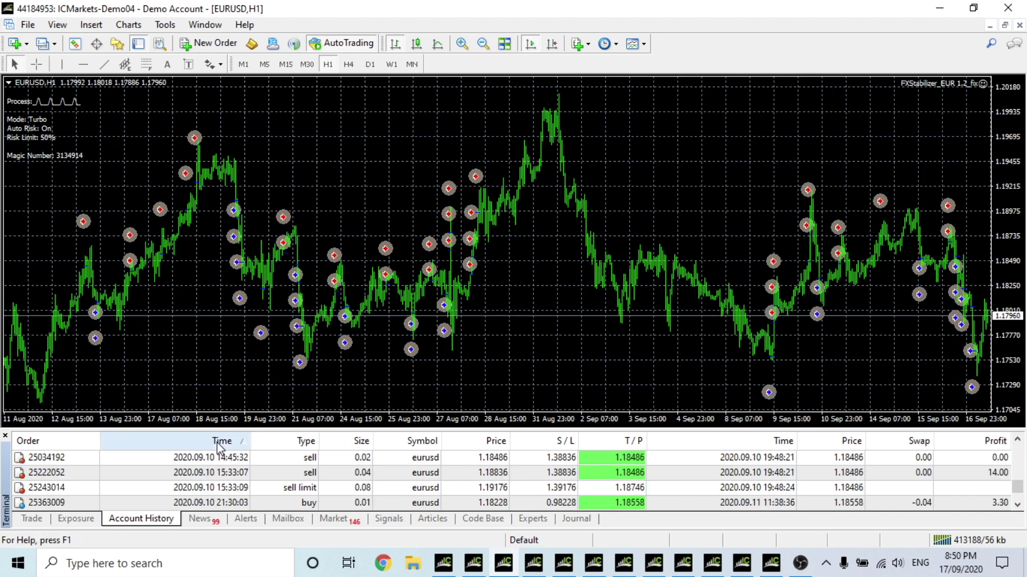
click(220, 444)
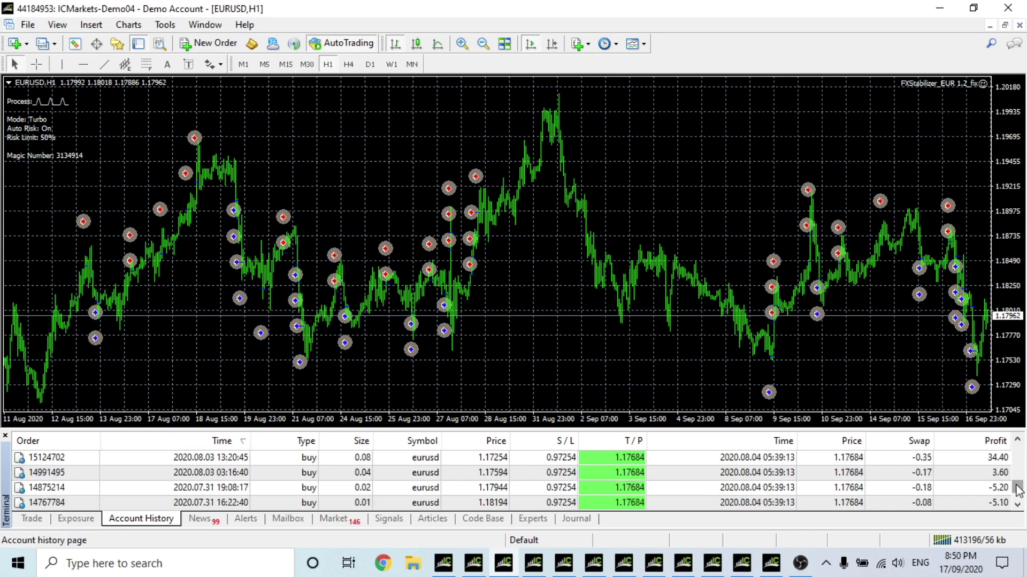
drag(1019, 489, 1019, 500)
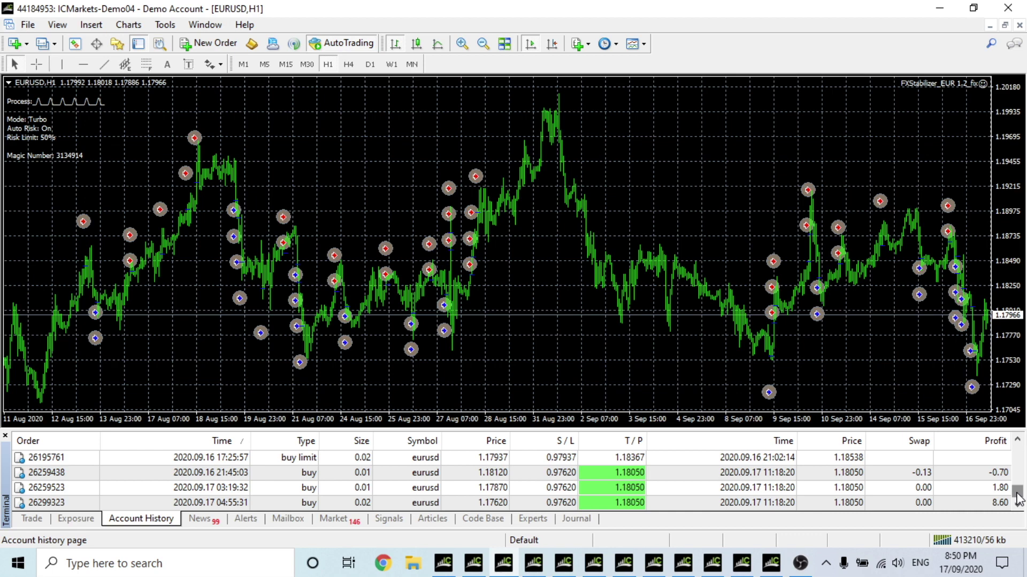
scroll(1018, 498, down, 1)
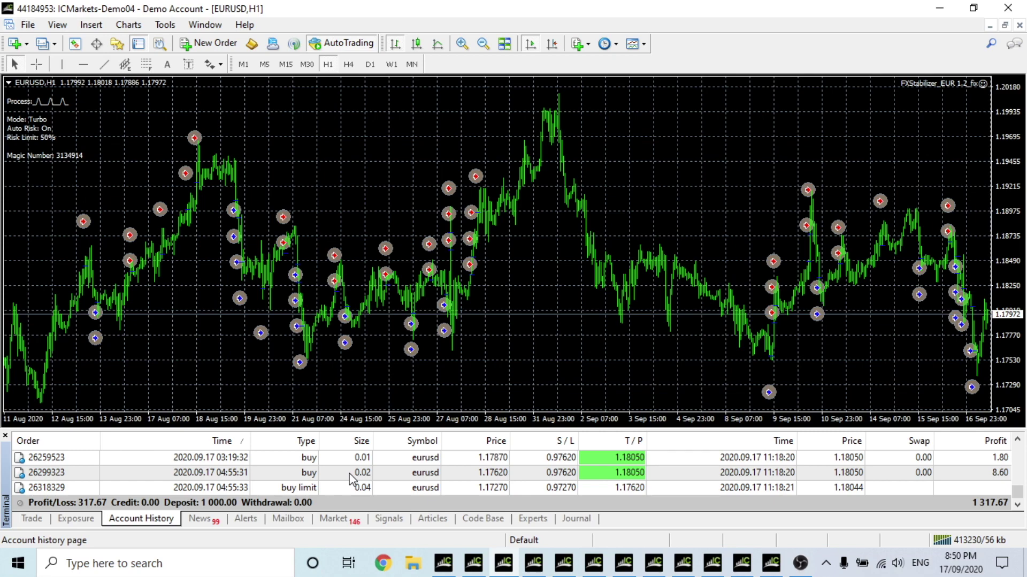
click(537, 566)
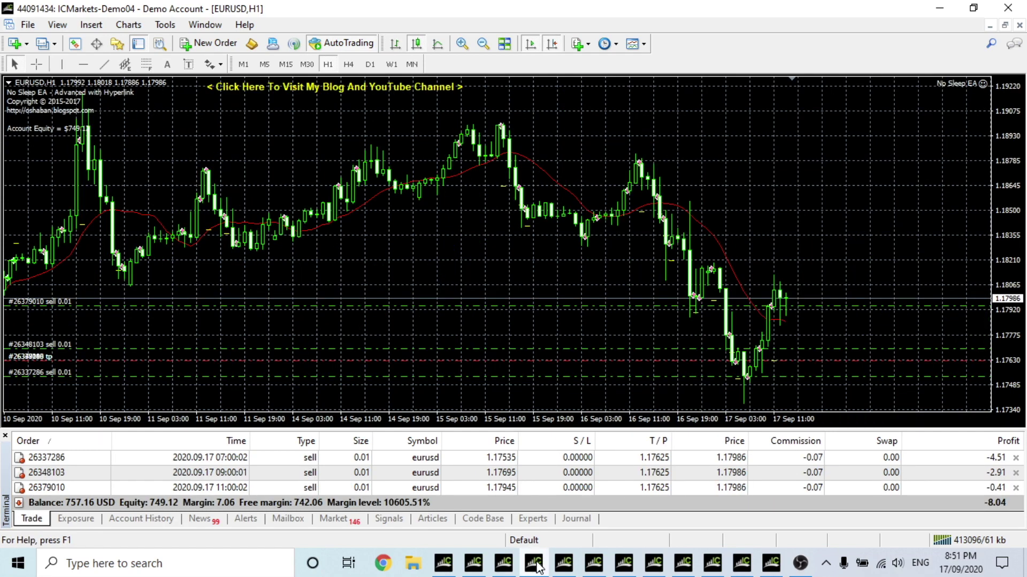
Step: Bring up the EA Scalper Orion terminal on EURUSD M15 with its two open 0.04 buys
click(568, 567)
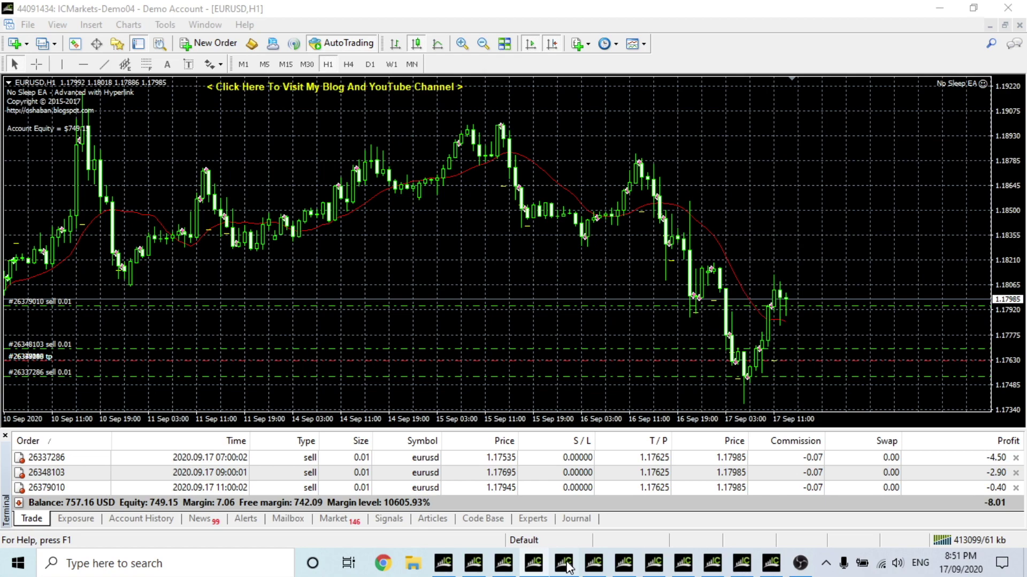
click(568, 566)
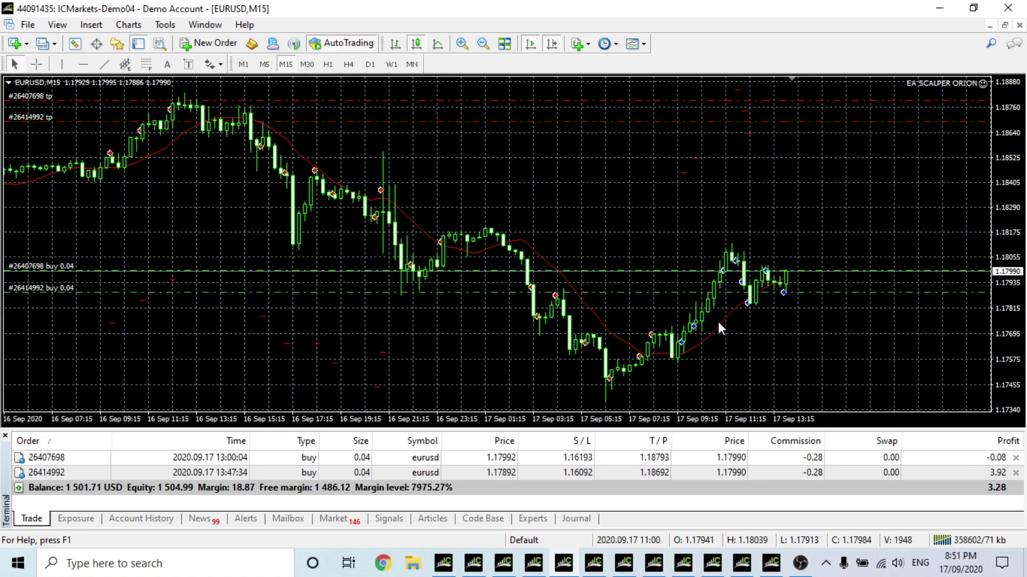
Step: Switch to the Dragon Expert v4.1 terminal and move from its USDJPY H1 chart to EURUSD H1
key(alt+Tab)
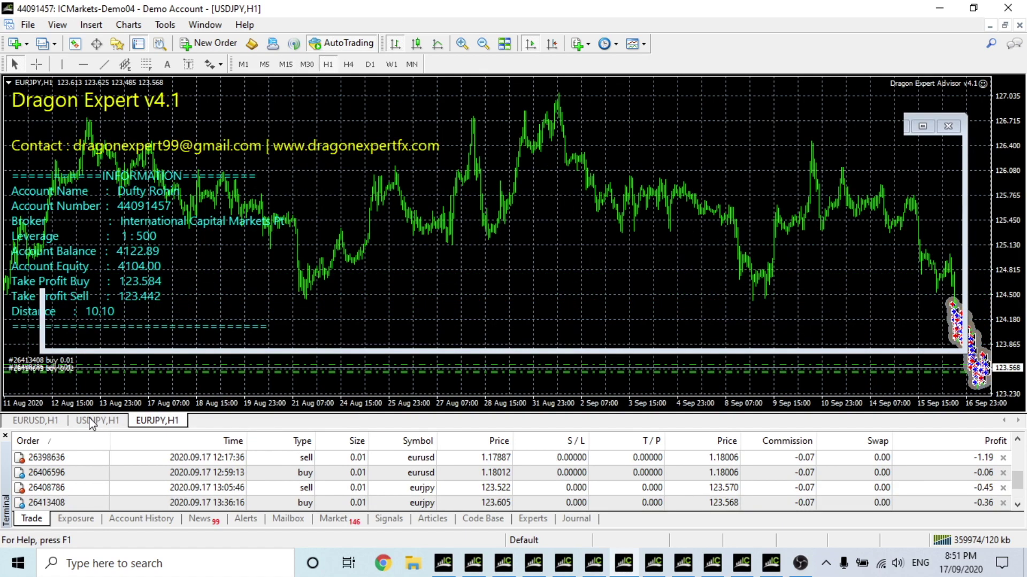
click(92, 422)
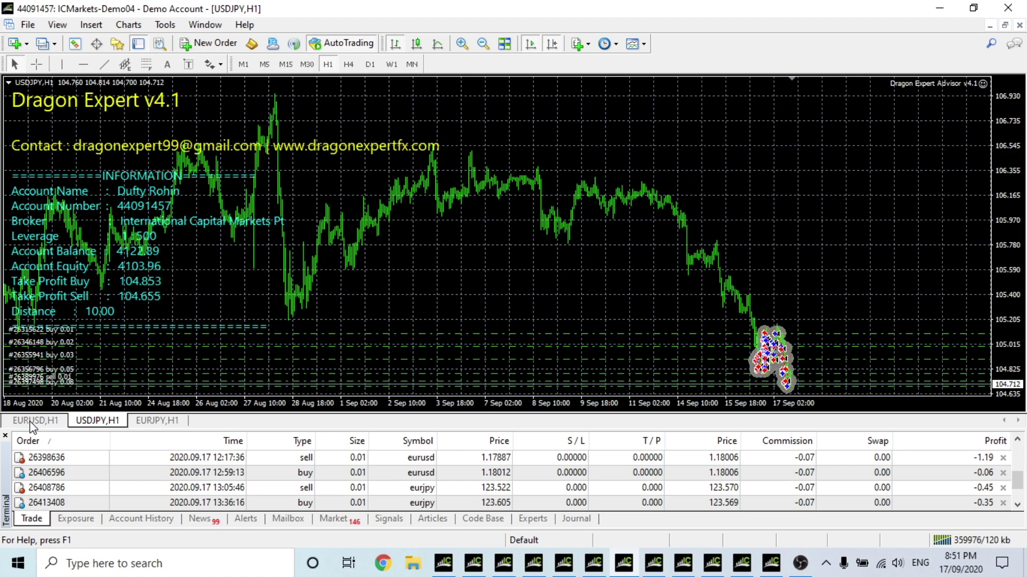
click(35, 420)
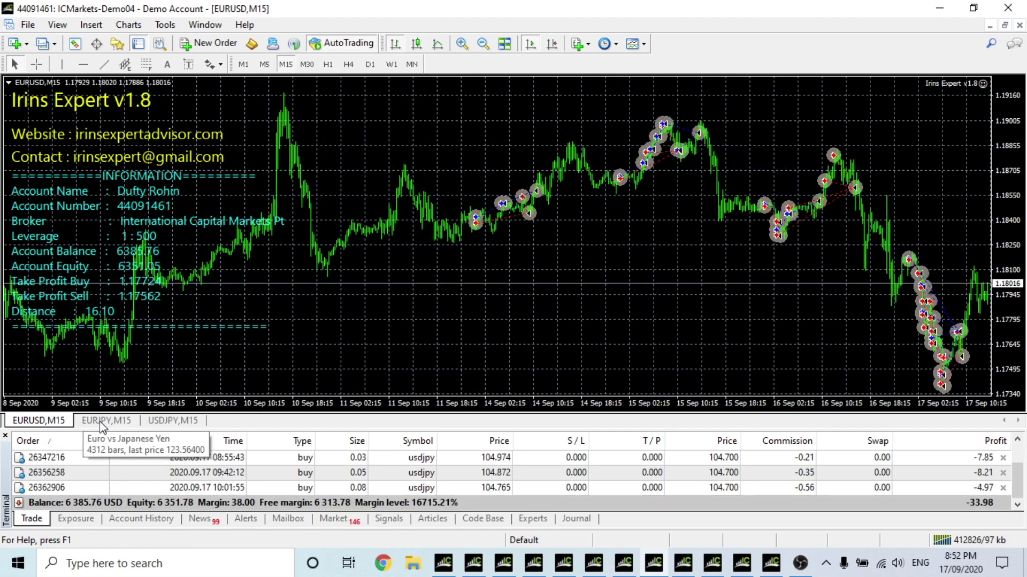
Step: Switch the chart view to the USDJPY M15 chart
click(172, 420)
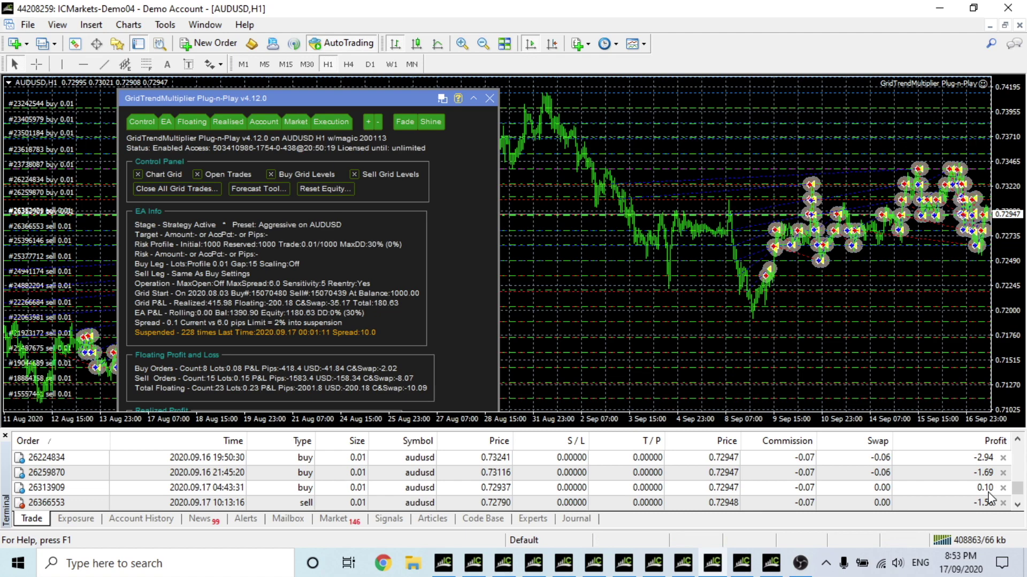
Step: Scroll to the balance row, then switch to the Forex Fury V3 AUDUSD M15 account
scroll(988, 497, down, 2)
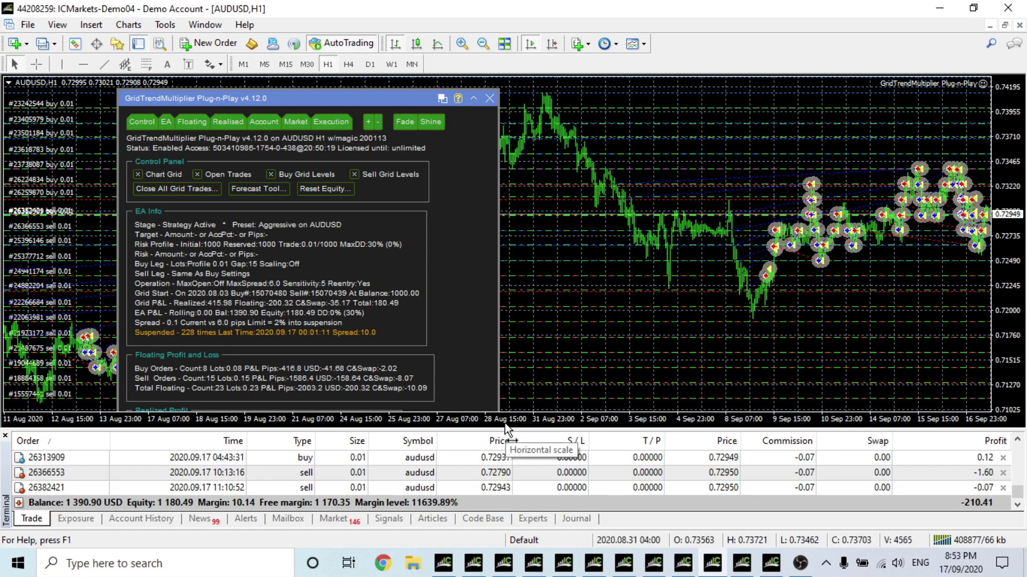
click(742, 562)
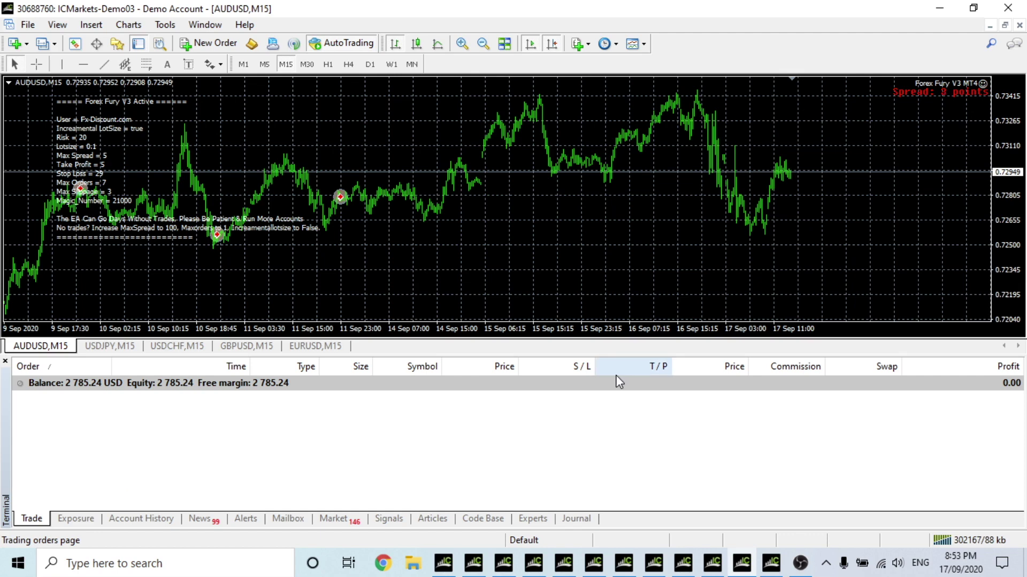
Step: Bring the Ilan 2.0 terminal with its EURUSD, USDCHF and USDCAD M5 charts forward
click(772, 571)
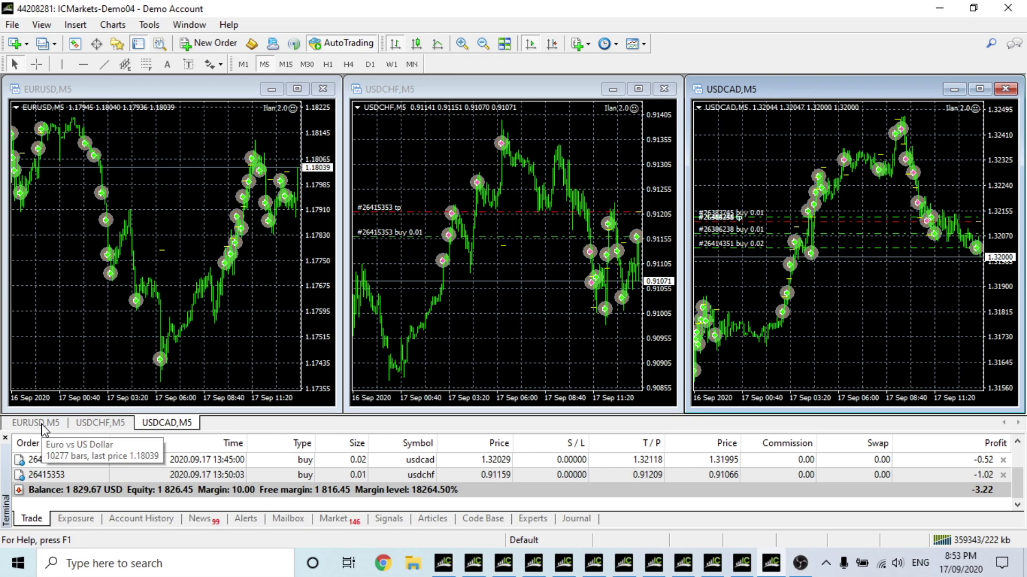
Step: Cycle through the USDCHF and USDCAD M5 charts and show the Account History
click(112, 427)
key(ctrl+F6)
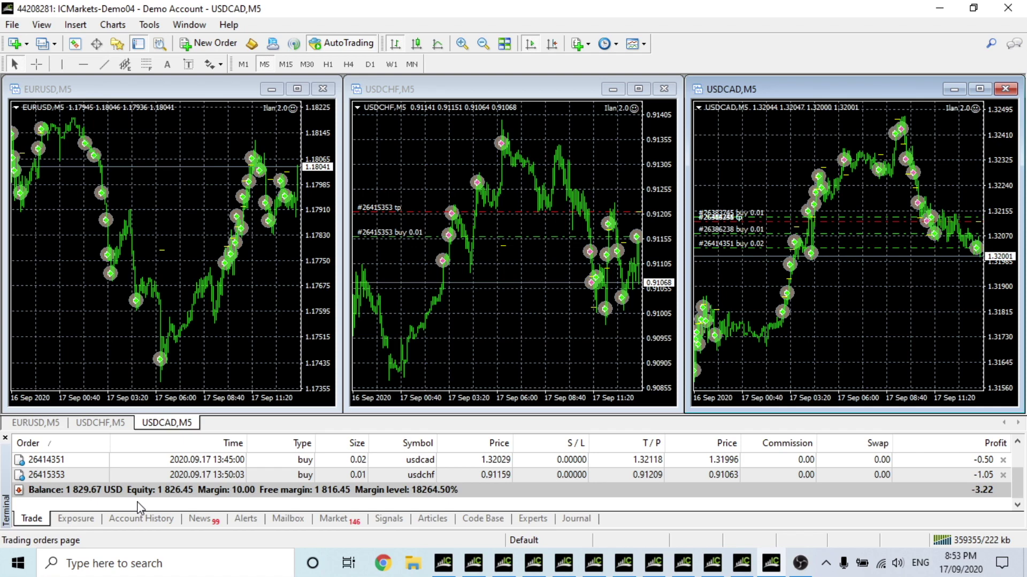
click(155, 519)
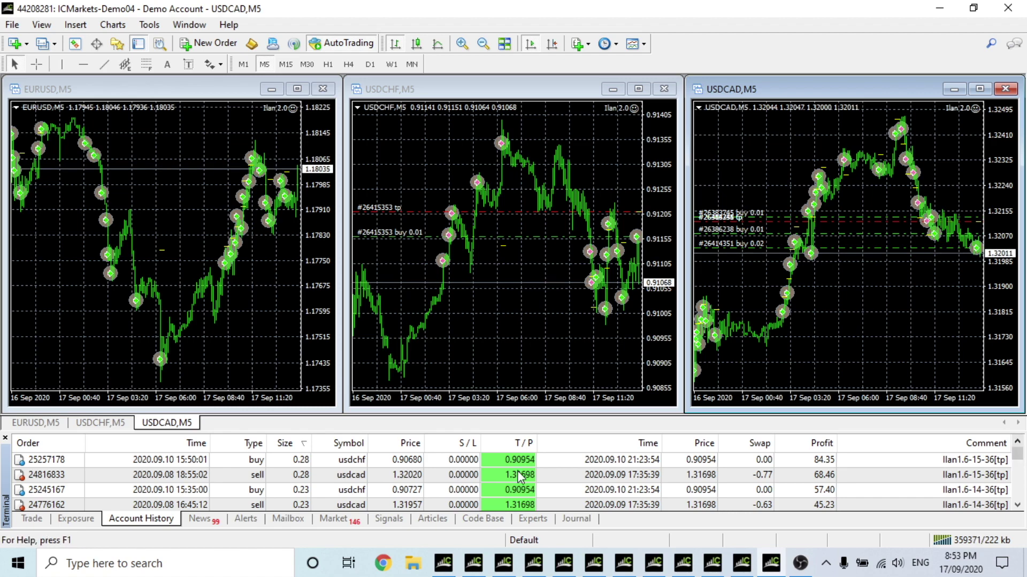
Step: Sort the closed trades by lot size, then by time with the order flipped
click(288, 444)
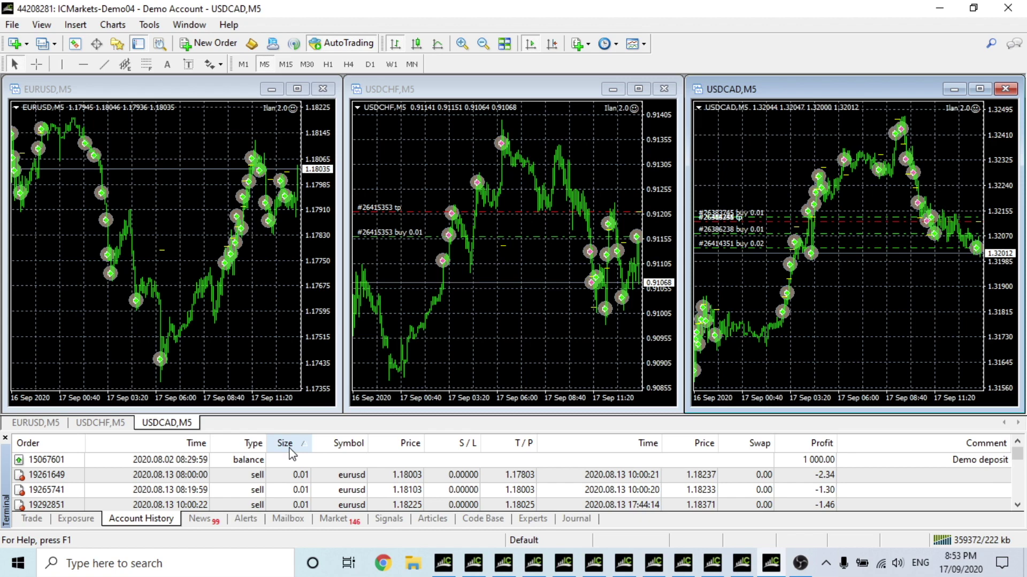
click(289, 444)
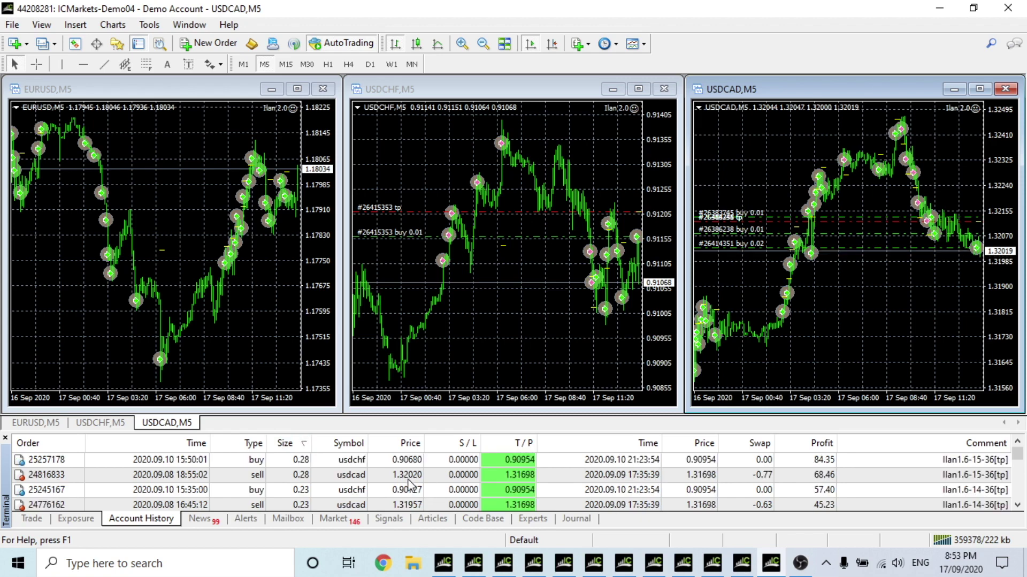
click(177, 443)
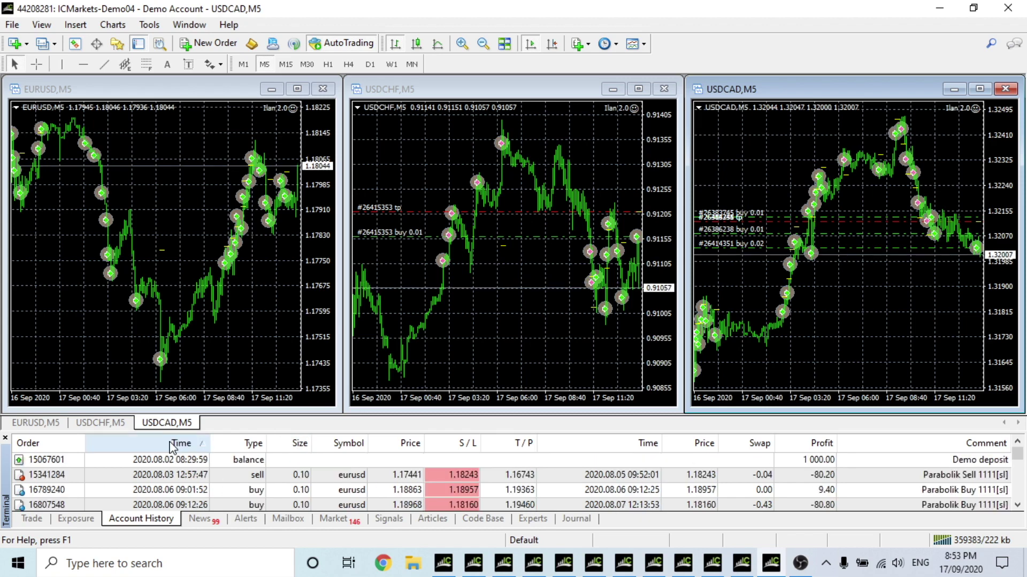
click(172, 444)
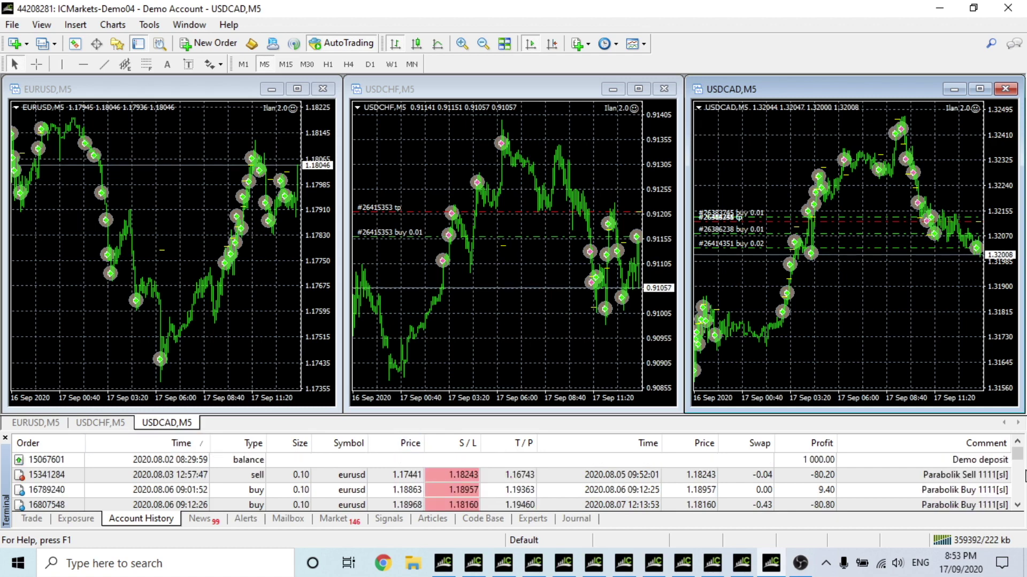
mouse_move(1025, 475)
mouse_down()
mouse_move(1025, 500)
mouse_move(1025, 472)
mouse_up()
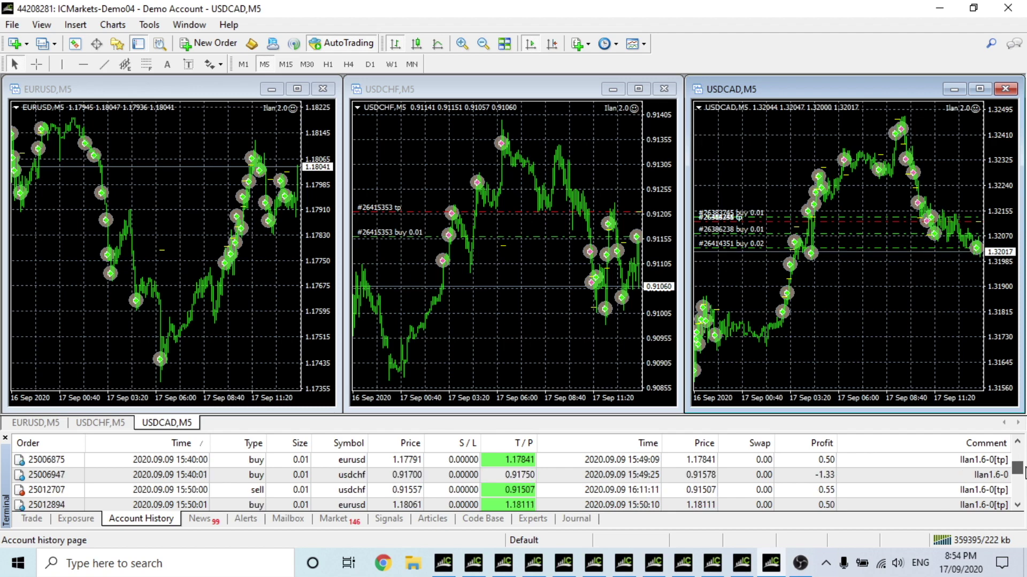
click(976, 109)
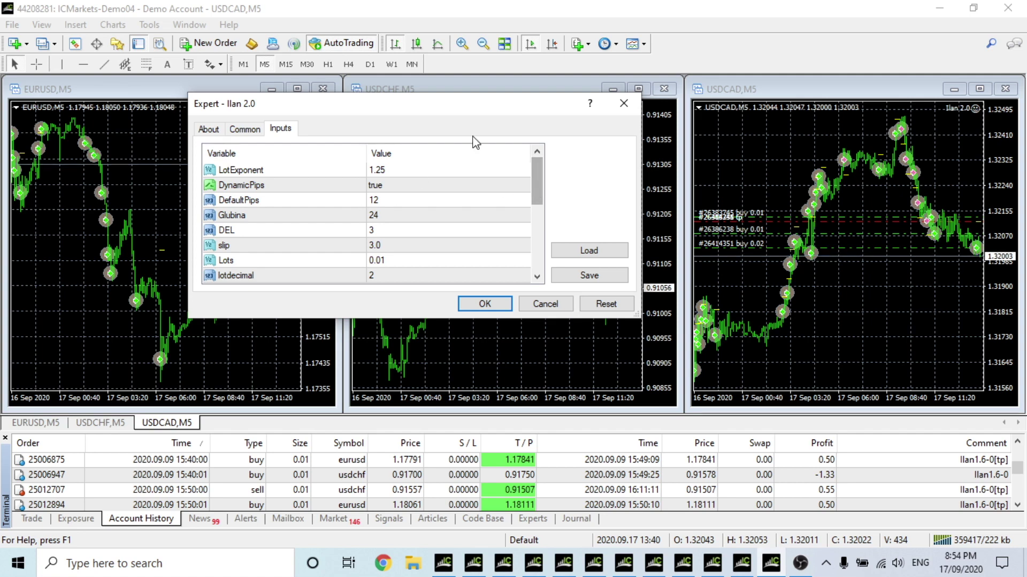
drag(538, 185, 537, 226)
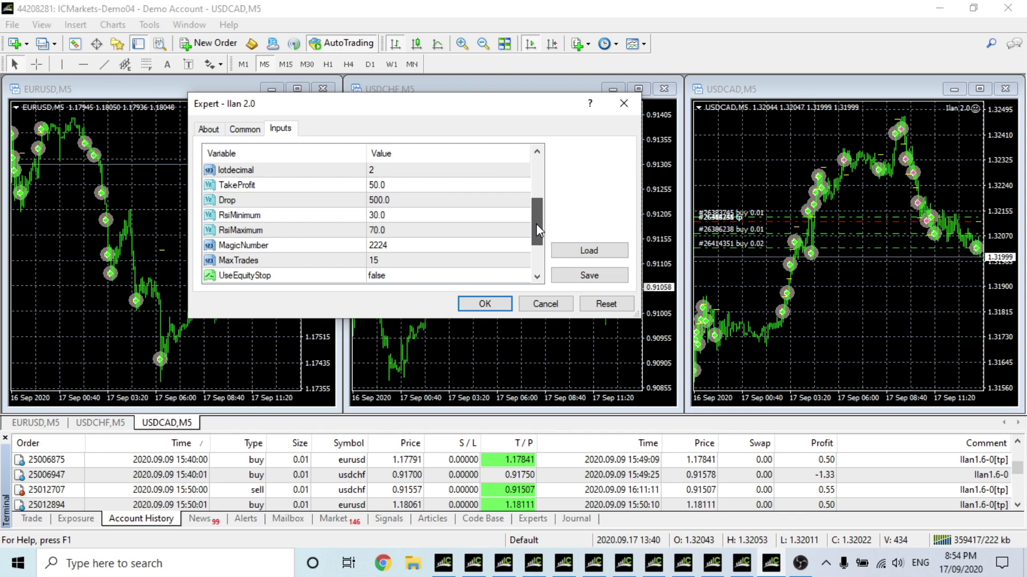
drag(537, 230, 535, 245)
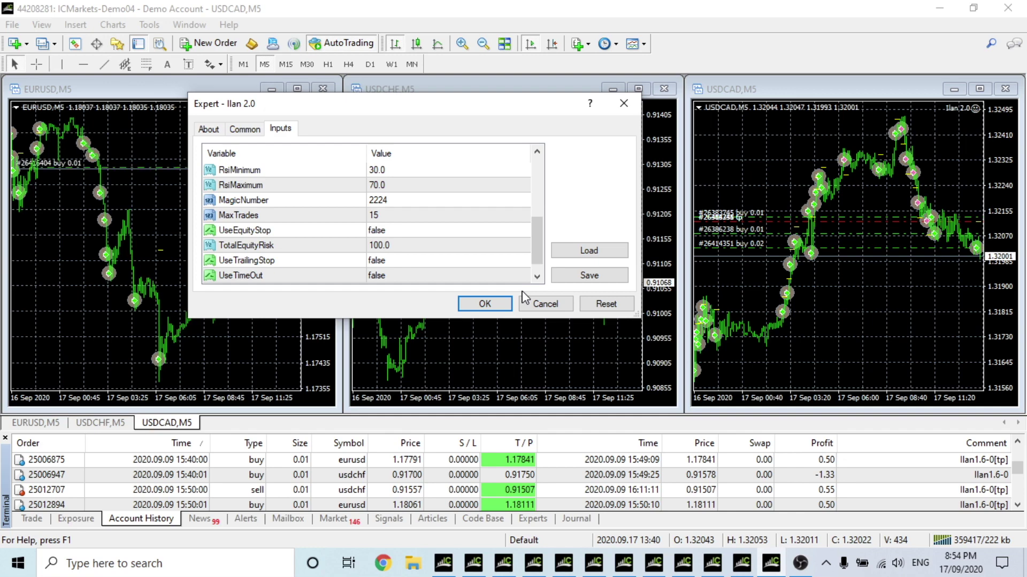
click(484, 302)
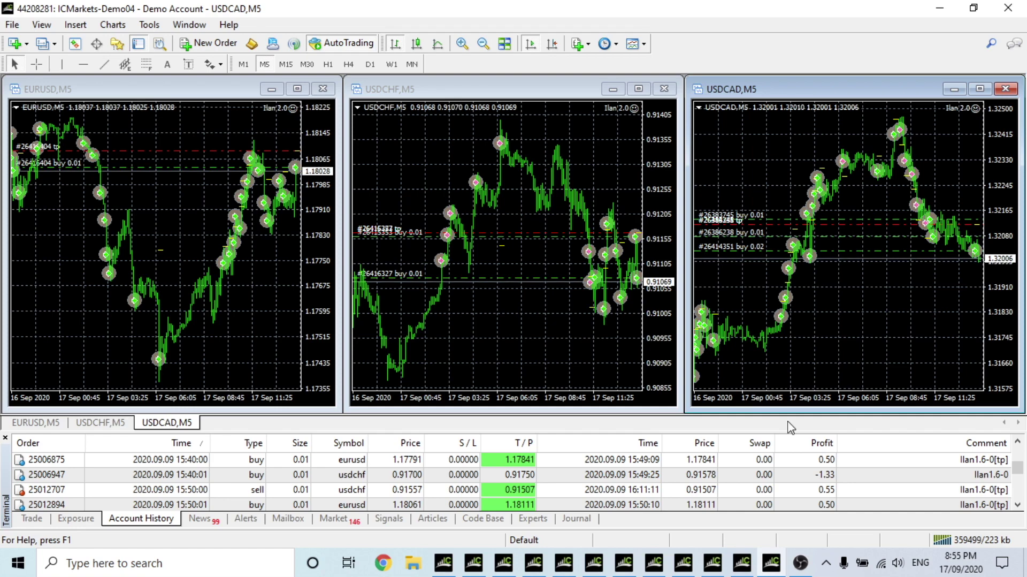
Step: Return to the EURUSD M5 chart's four open buys, showing balance 1829.67 and equity 1828.12
drag(1018, 467, 1020, 505)
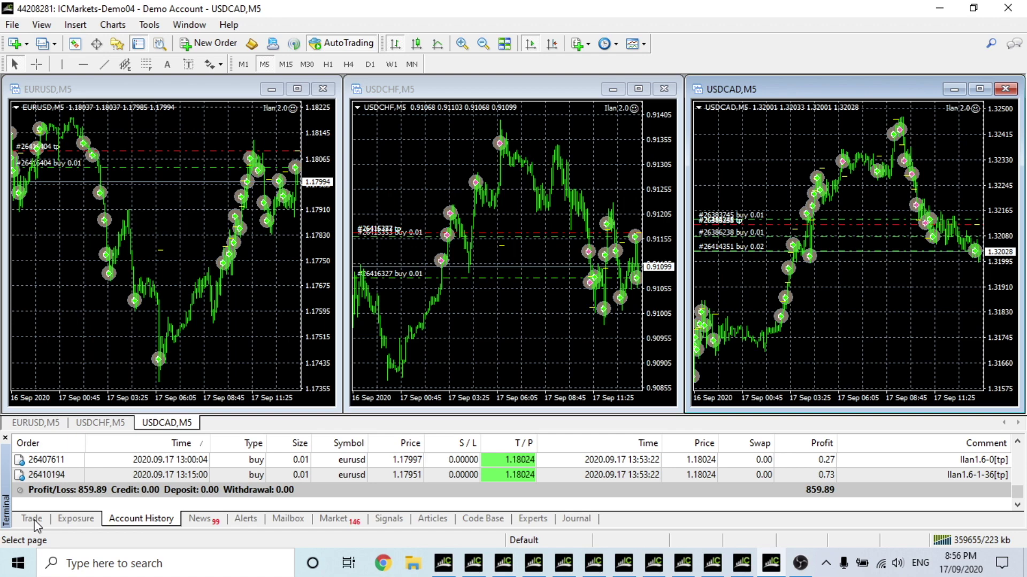
click(24, 423)
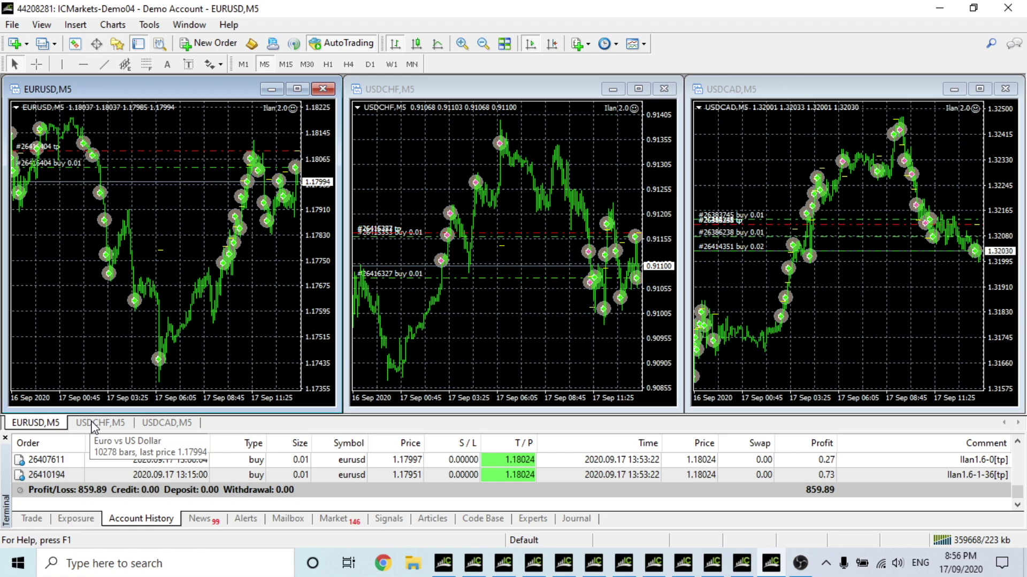
click(32, 517)
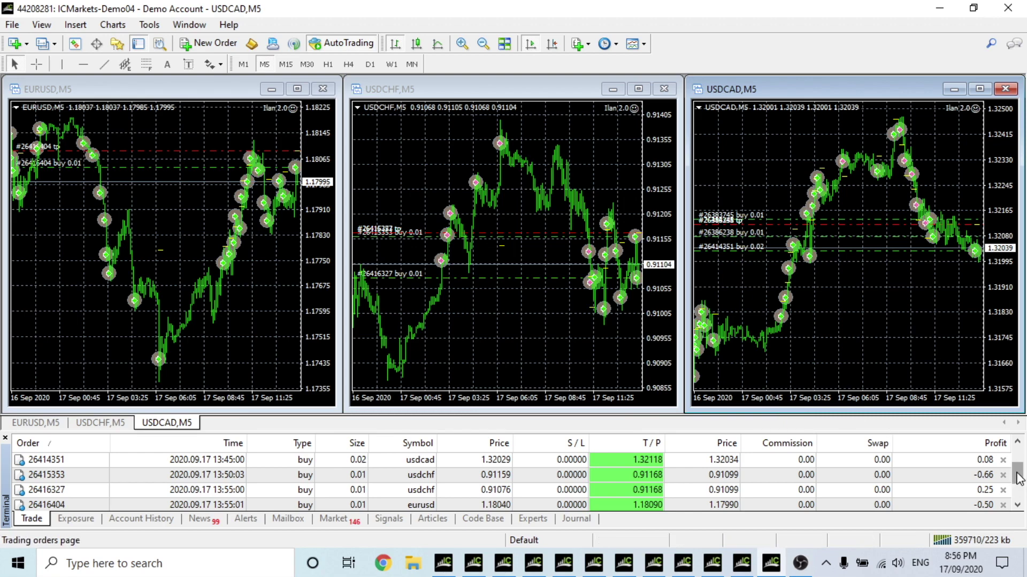
drag(1018, 477, 1018, 511)
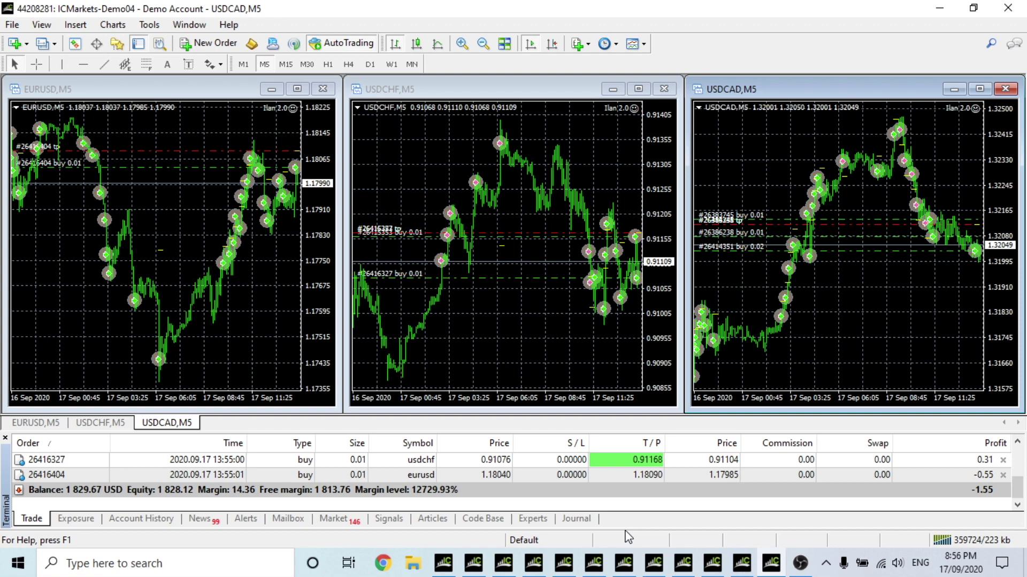
Step: Step past the EA_SKYBLUE and next EURUSD accounts to the FXStabilizer EURUSD H1 terminal
click(441, 565)
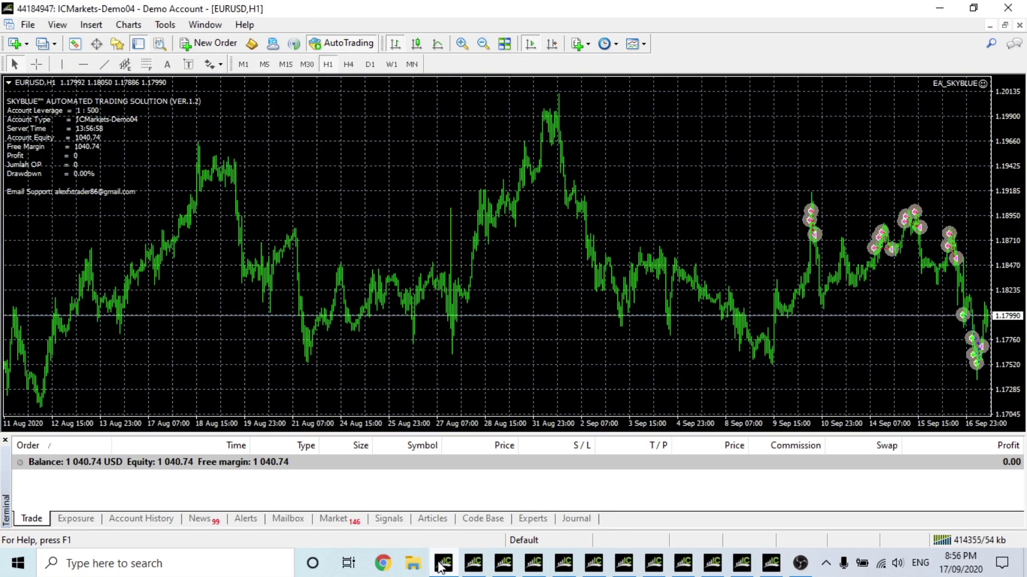
click(474, 565)
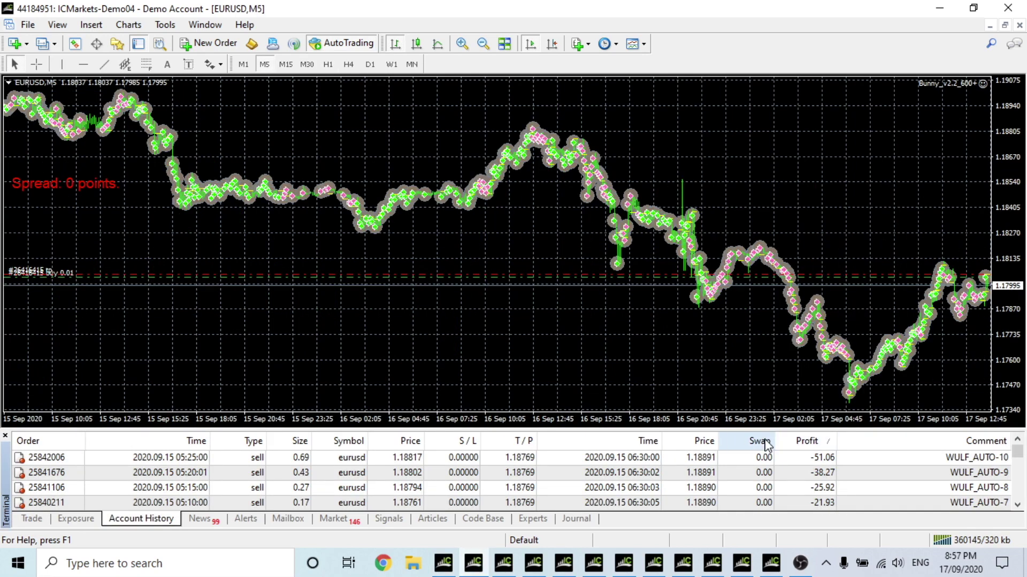
click(503, 563)
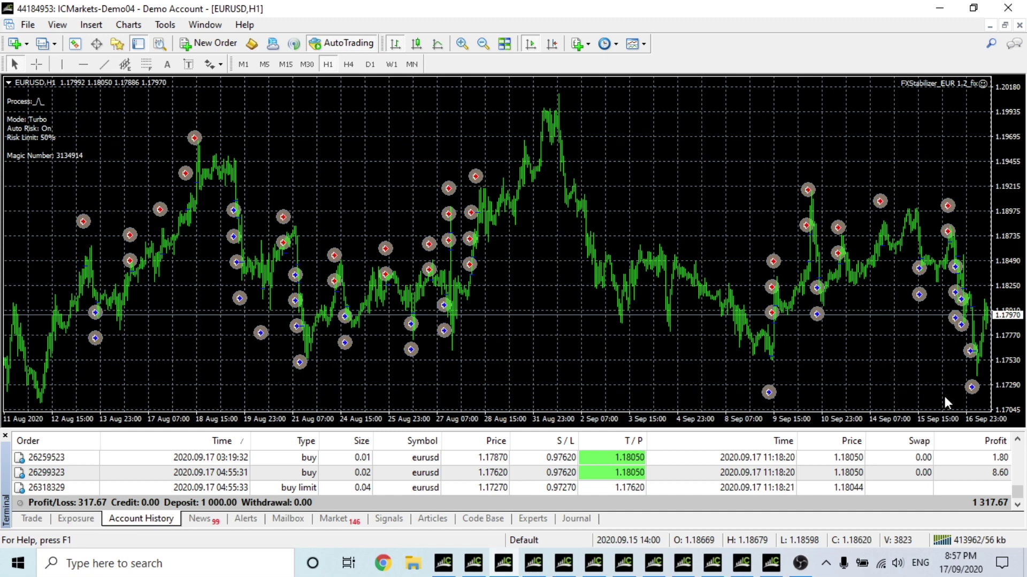
Step: Scroll the FXStabilizer history to its last two EURUSD take-profit buys at 1.18050
drag(1017, 491, 1021, 468)
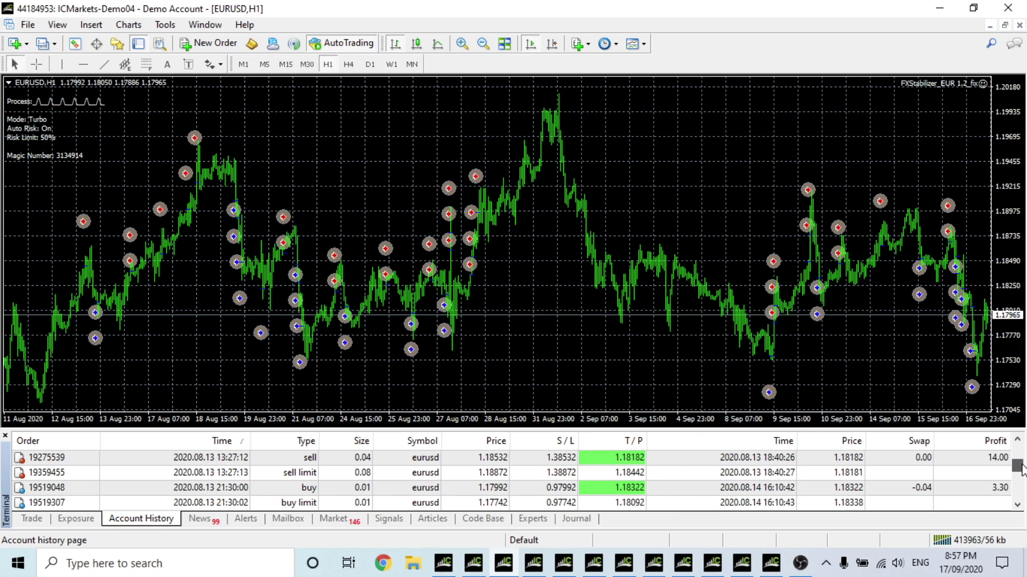
drag(1021, 468, 1019, 491)
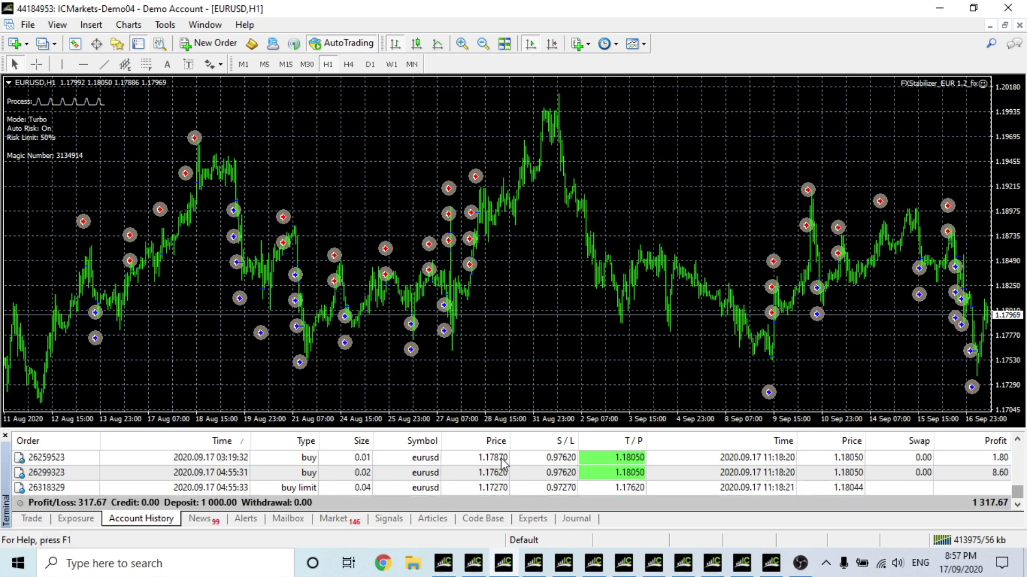